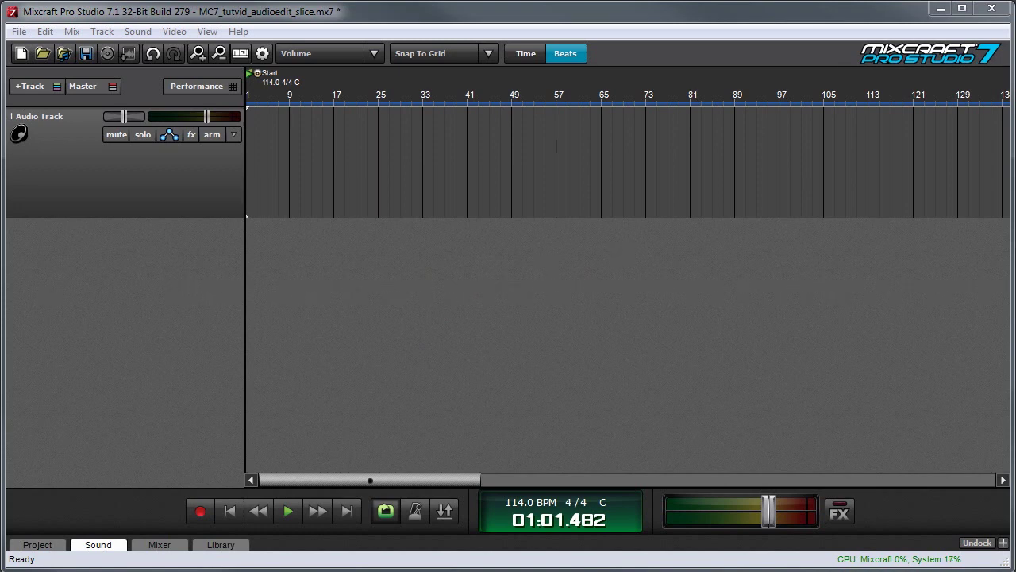
Step: Place Want to Want Me.mp3 on Audio Track 1 and enable Warp on the clip
drag(264, 146, 253, 146)
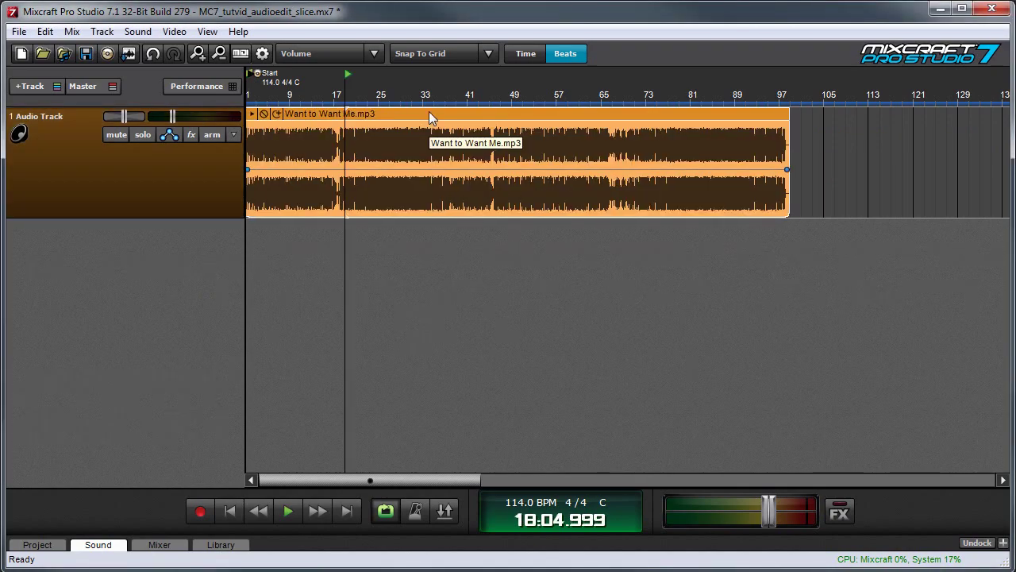
click(432, 115)
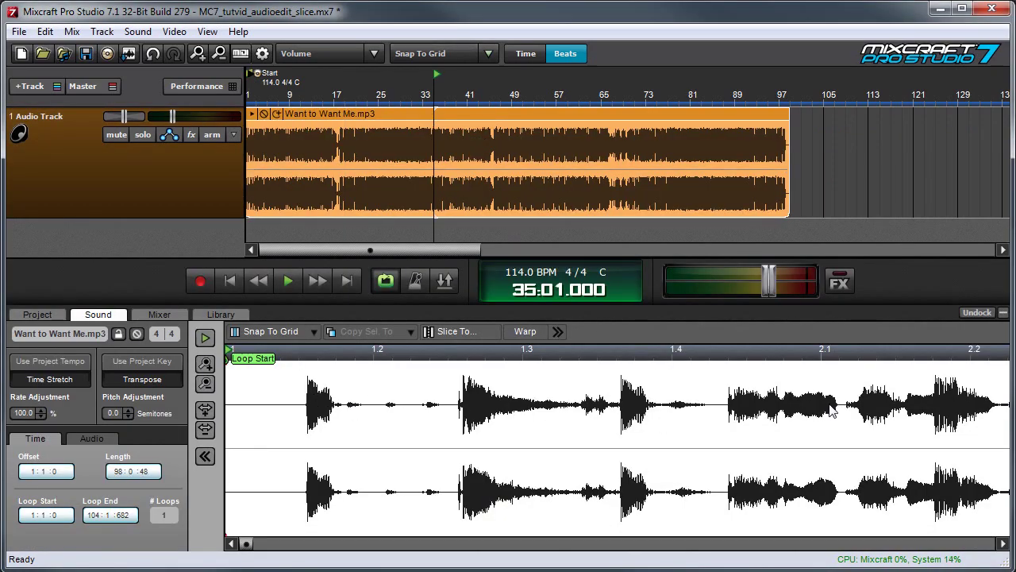
click(534, 338)
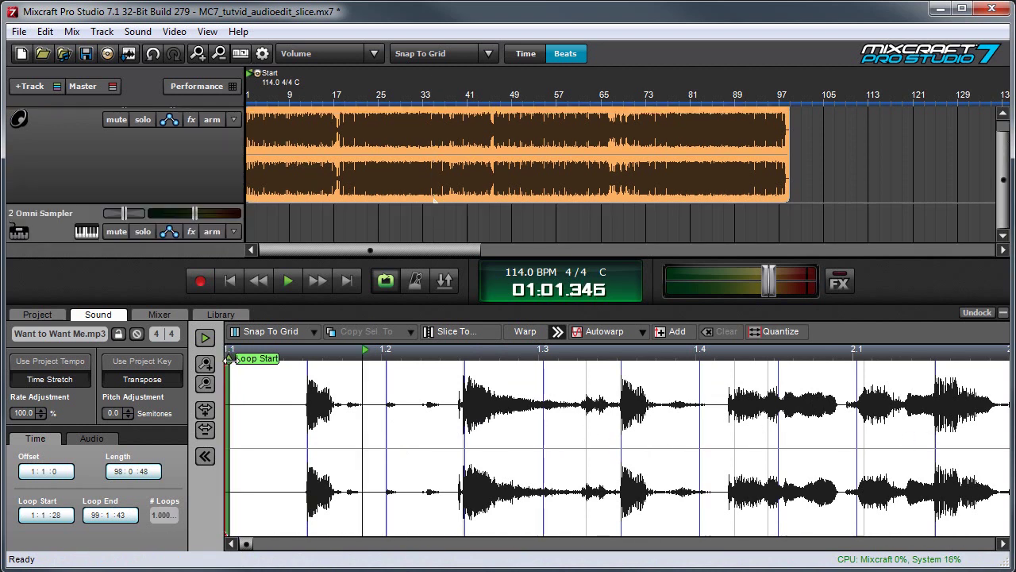
Step: Move the loop start marker and the clip's left edge to the first drum hit
drag(230, 359, 308, 360)
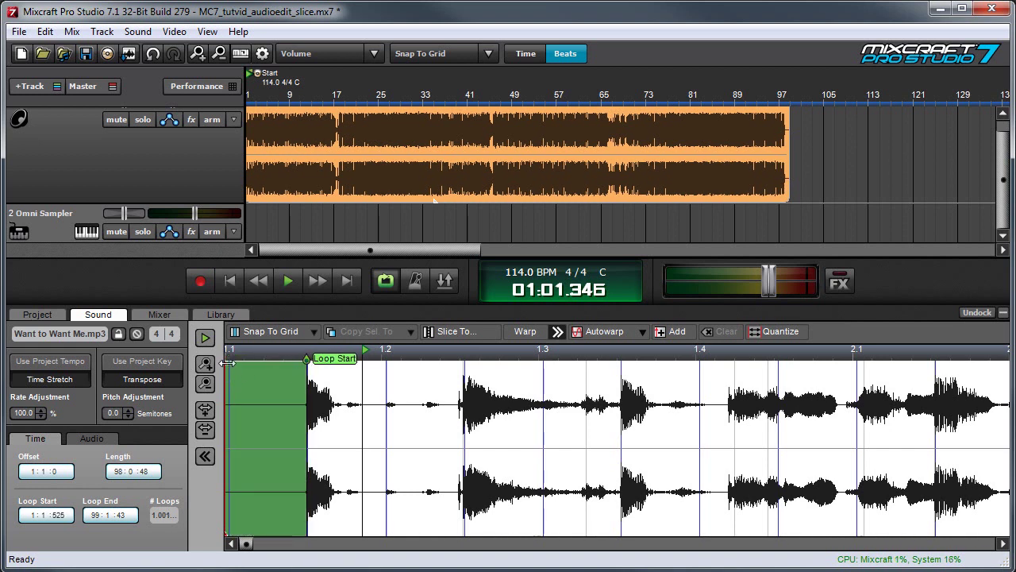
drag(228, 362, 307, 411)
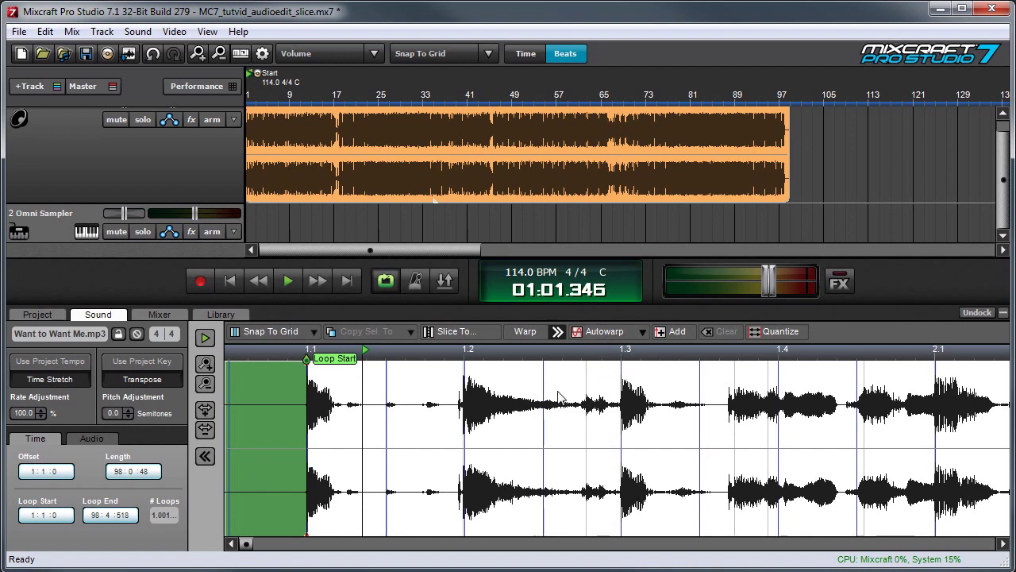
Step: Slice the song by 4 measures into a new Omni Sampler starting at note 48, making 24 slices
click(455, 332)
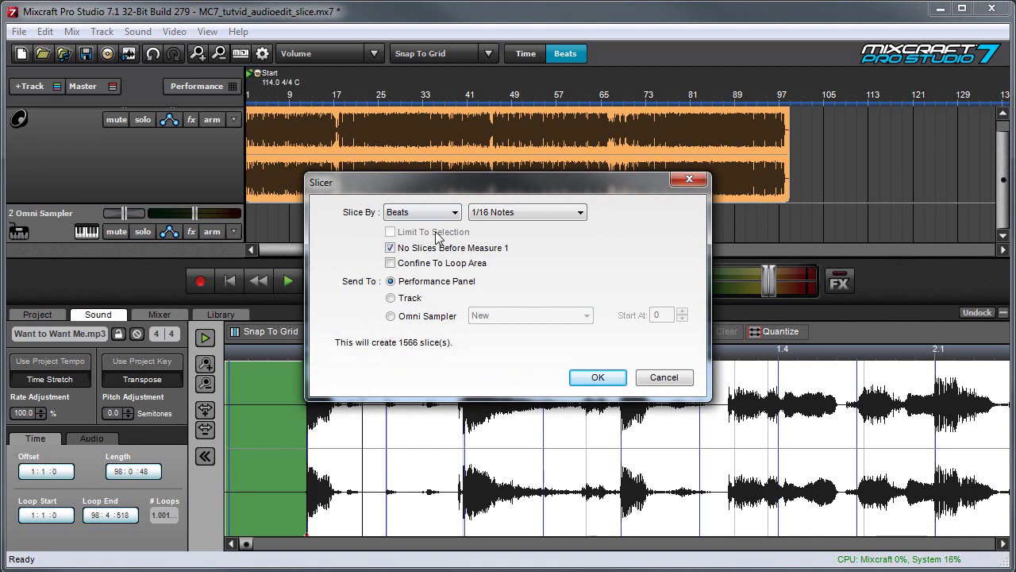
click(431, 219)
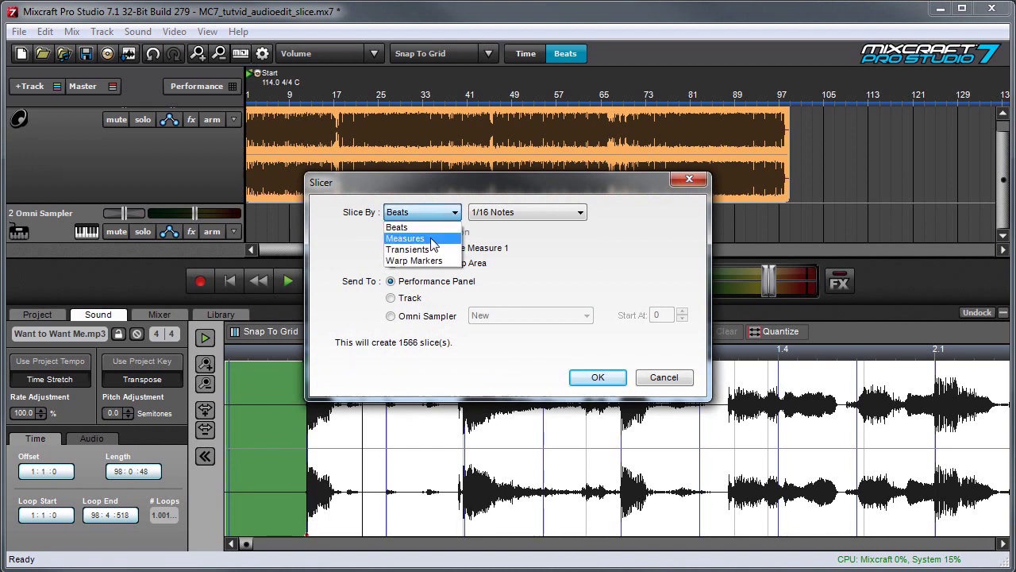
click(431, 238)
click(489, 212)
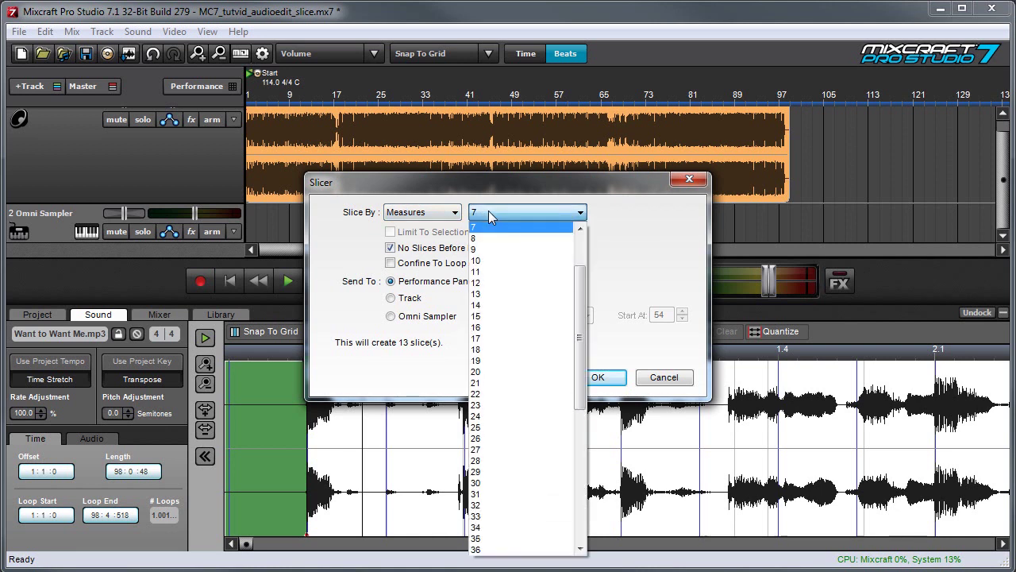
scroll(499, 268, up, 2)
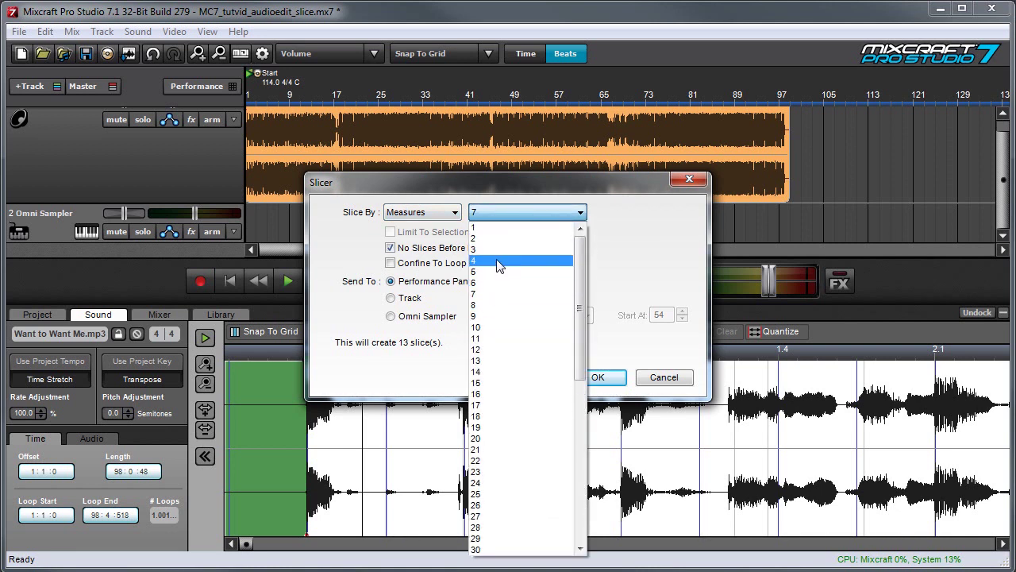
click(498, 268)
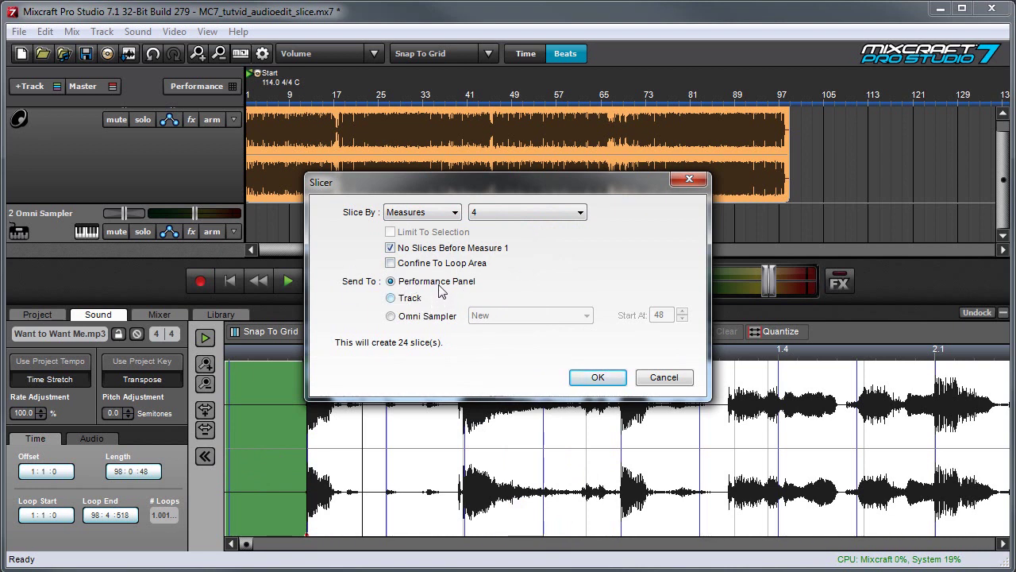
click(391, 317)
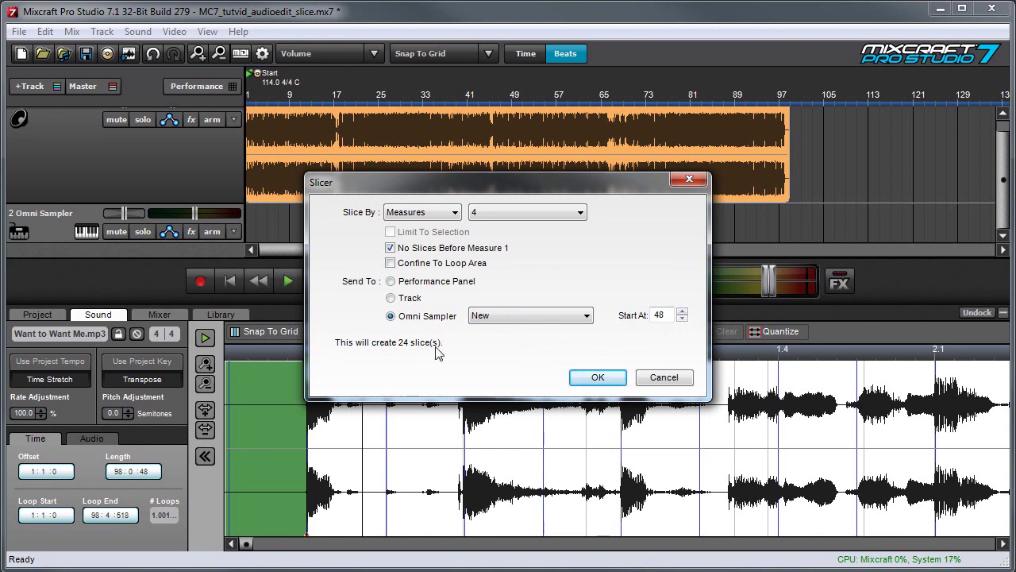
click(592, 380)
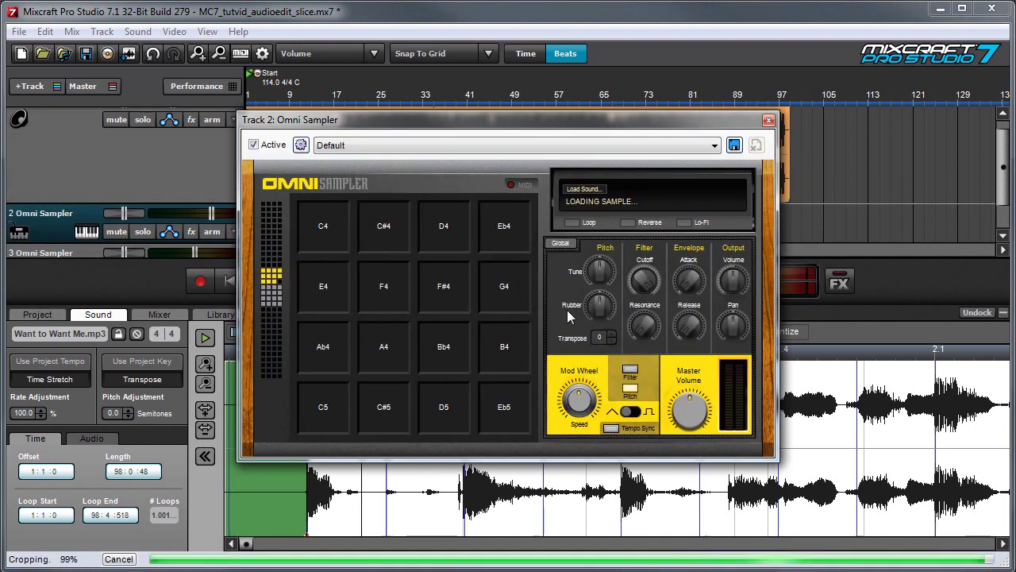
Step: Shift the pad bank down a row, preview the C3 slice twice, and switch to Global controls
click(270, 273)
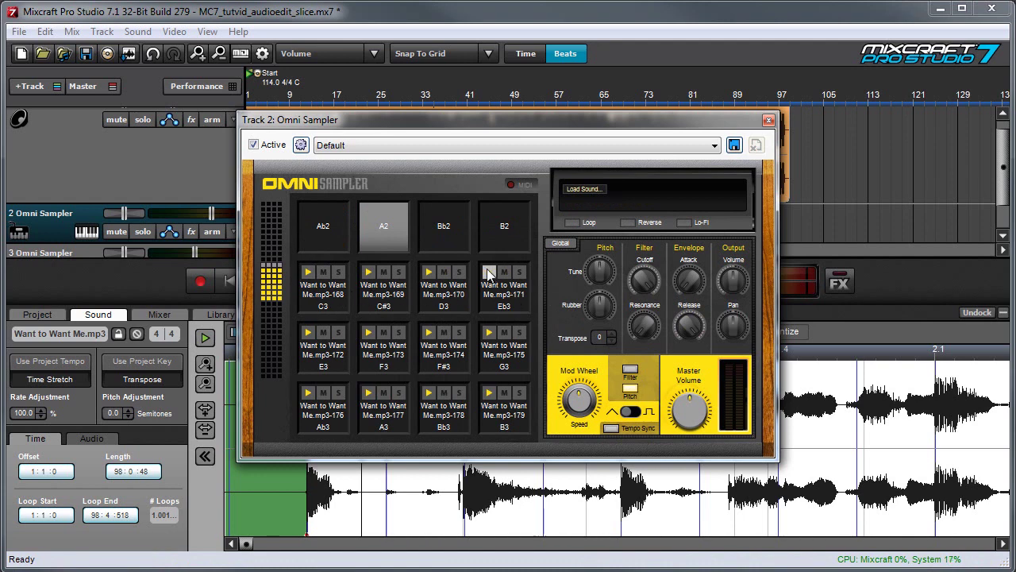
click(311, 272)
click(310, 272)
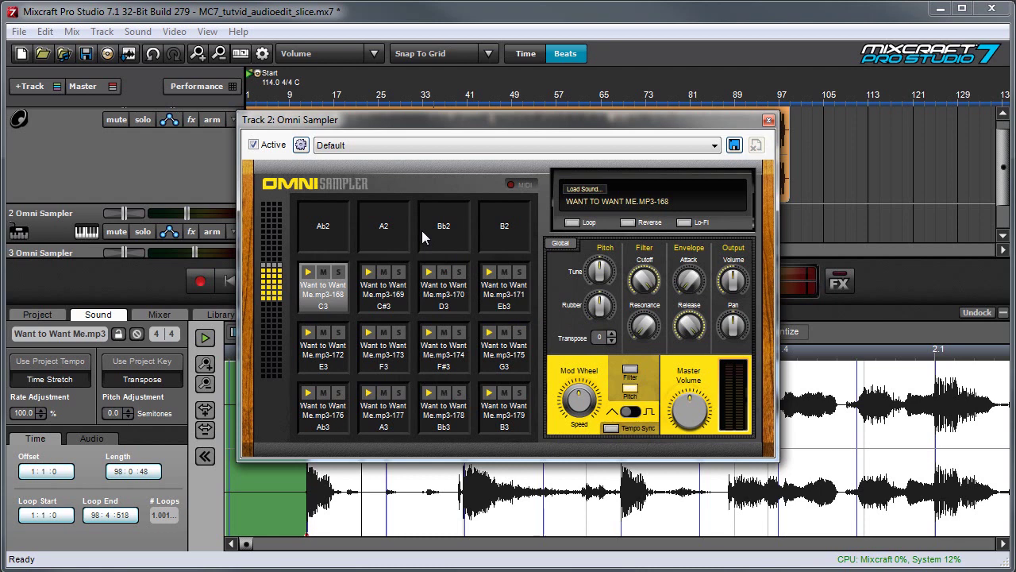
mouse_move(690, 322)
click(560, 245)
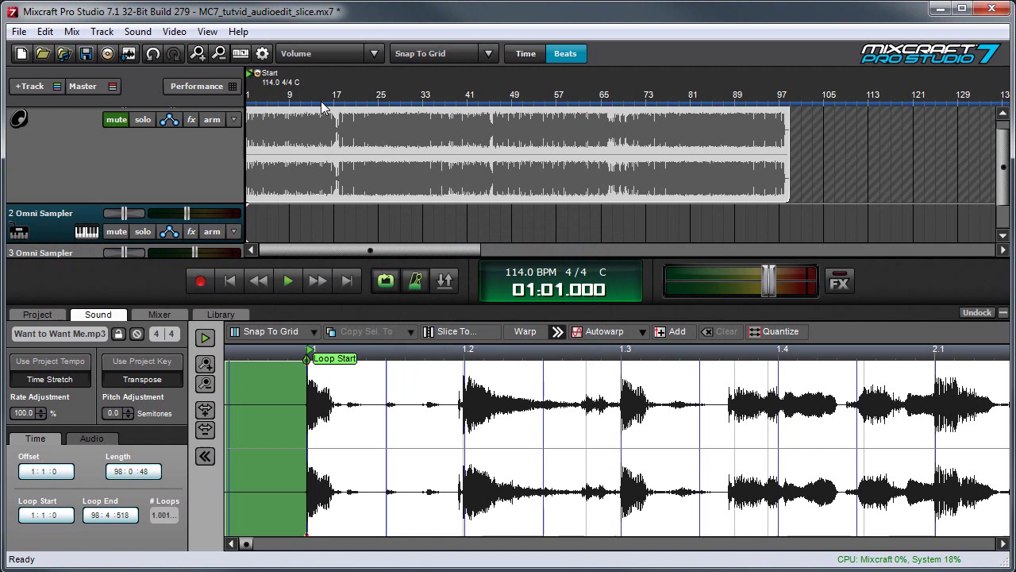
Step: Record a pad performance on the sampler track and quantize it to 1/16 notes
key(r)
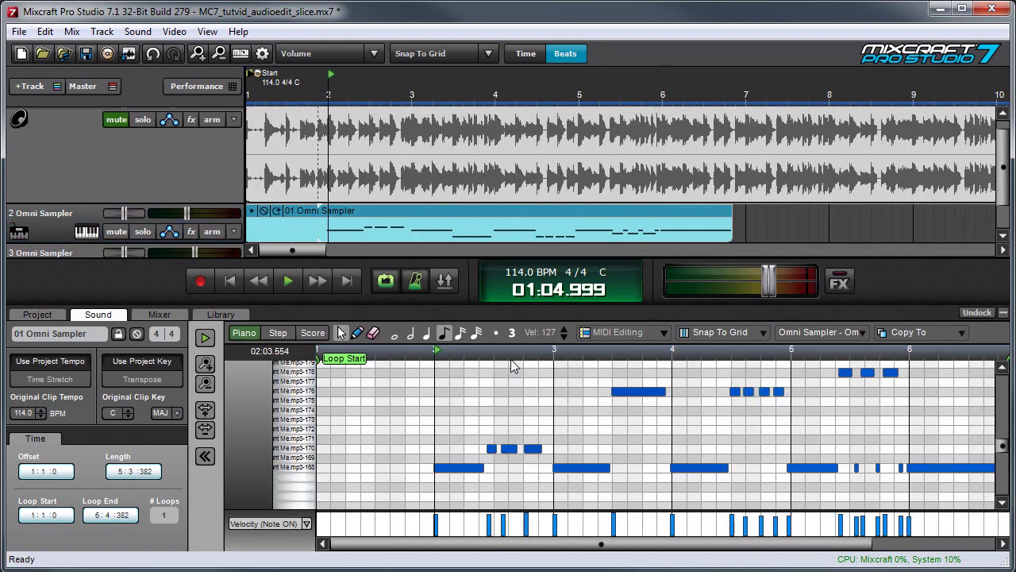
click(652, 330)
click(648, 352)
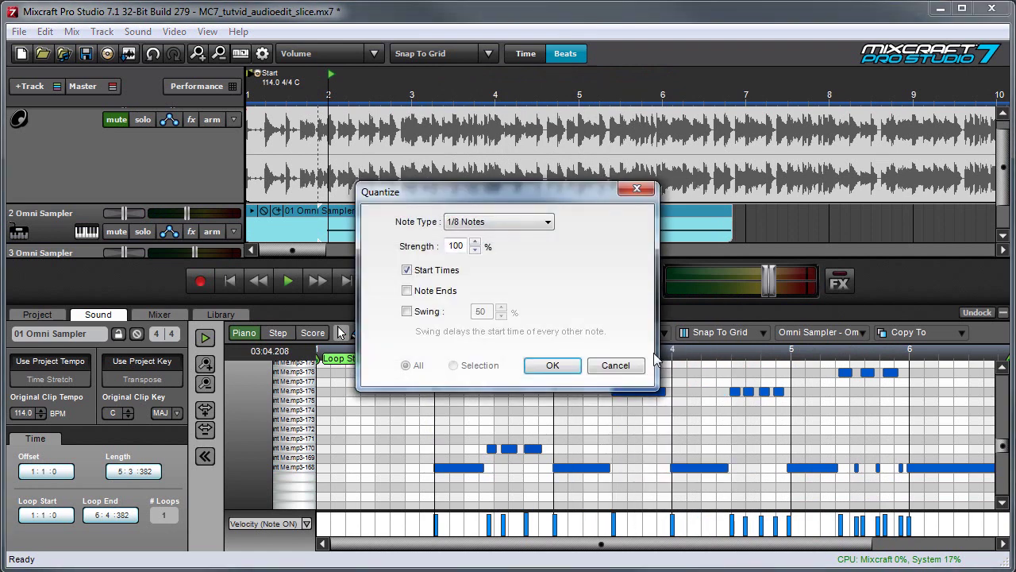
click(486, 226)
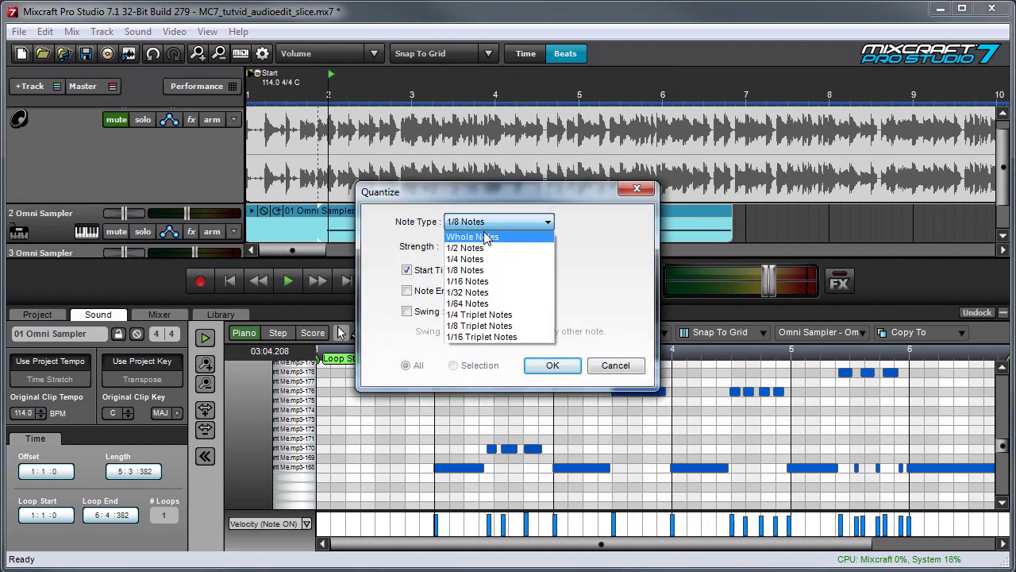
click(488, 286)
click(552, 365)
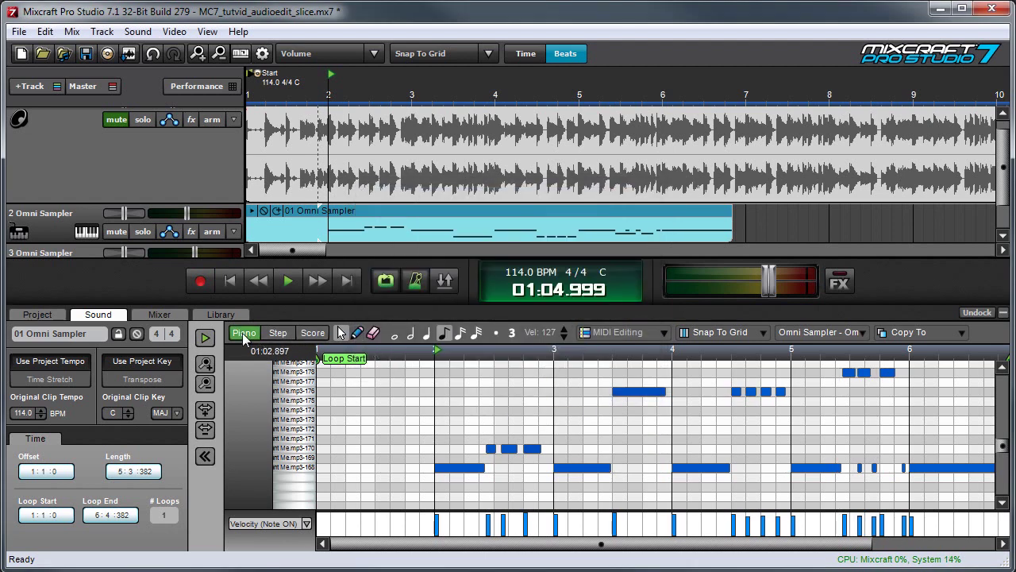
Step: Play back the quantized take, collapse the lower editor, and show the Performance panel
key(space)
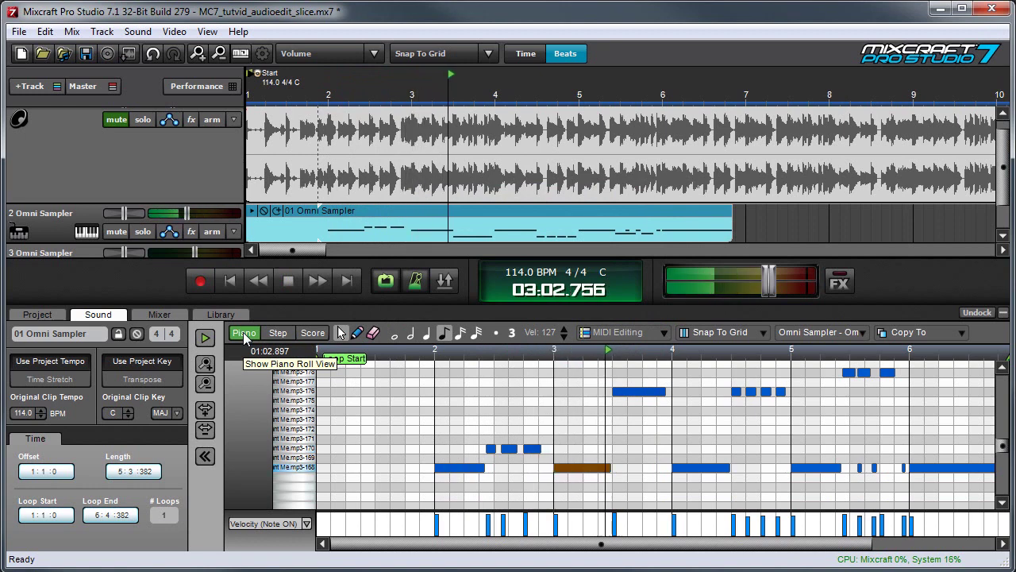
click(1003, 312)
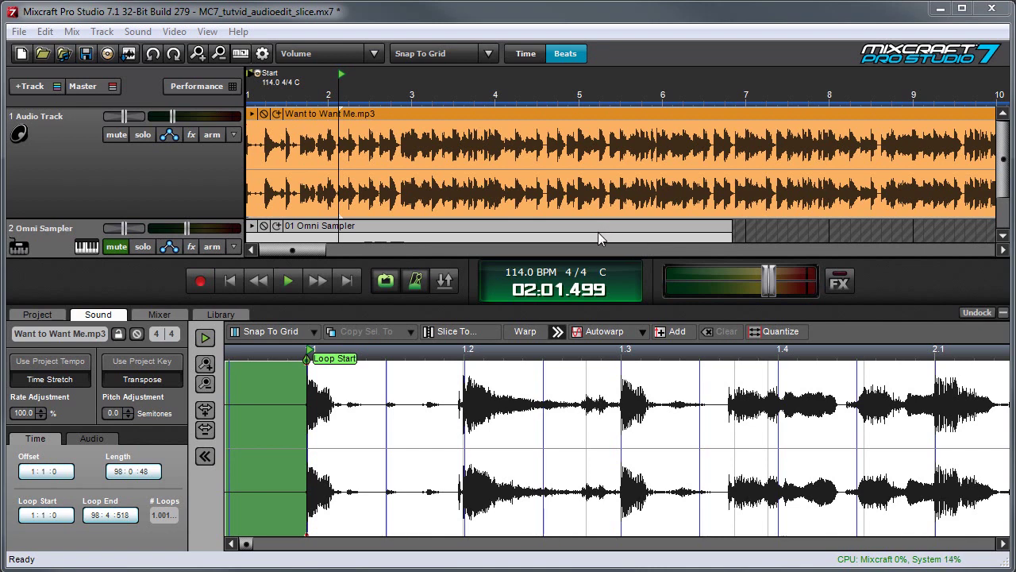
click(212, 88)
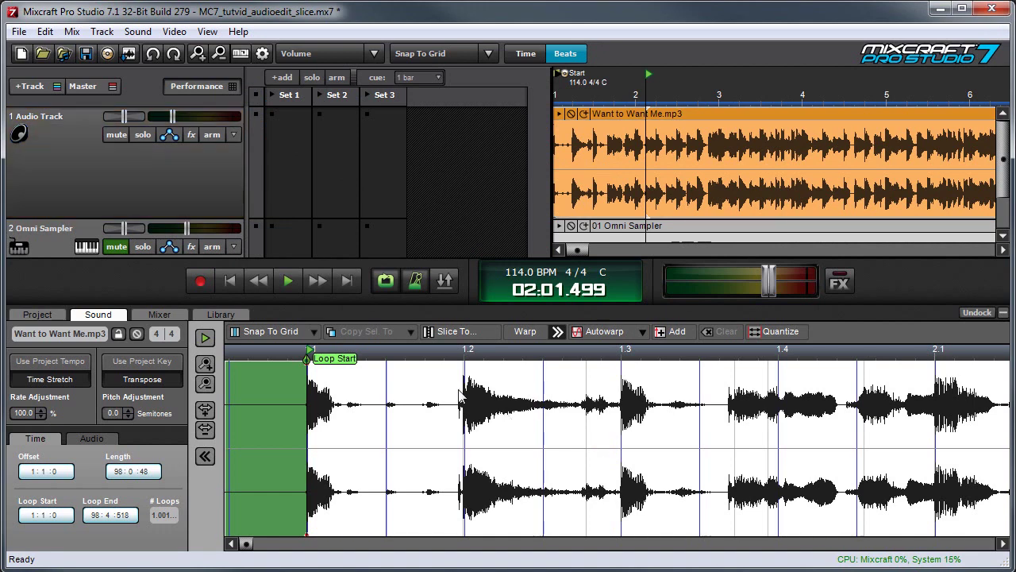
Step: Slice the song again into 24 Performance panel sets
click(458, 333)
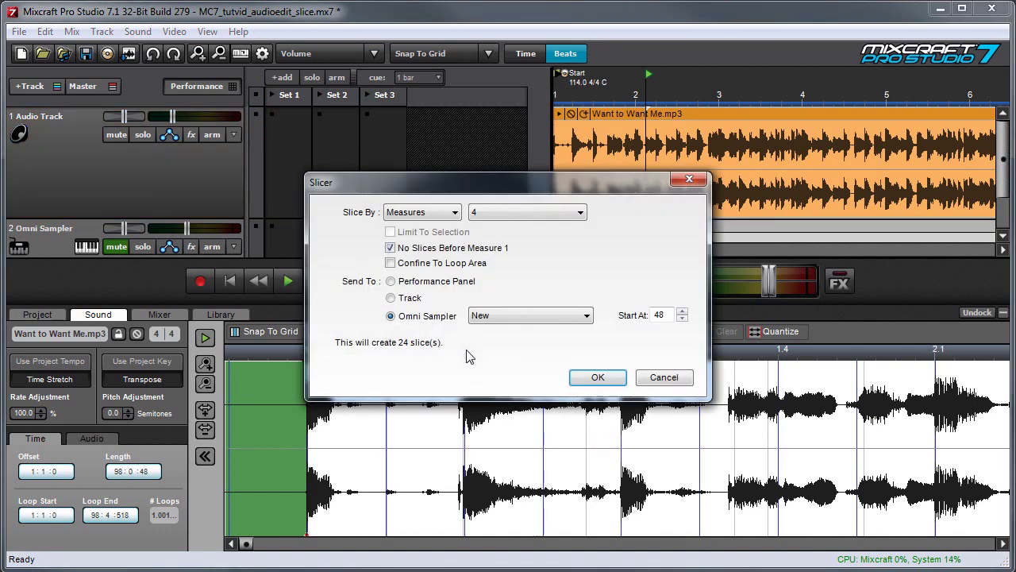
click(418, 287)
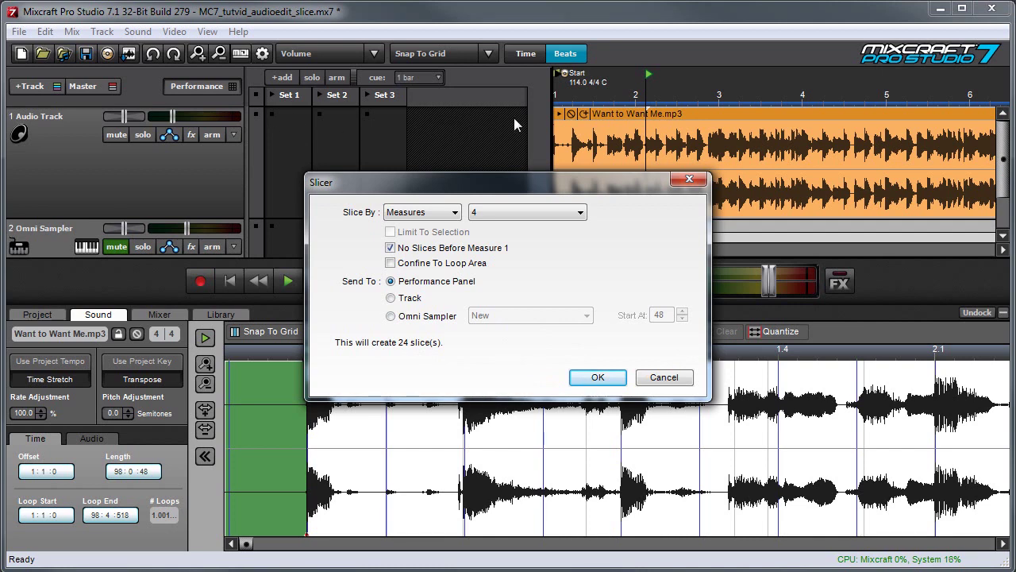
click(602, 380)
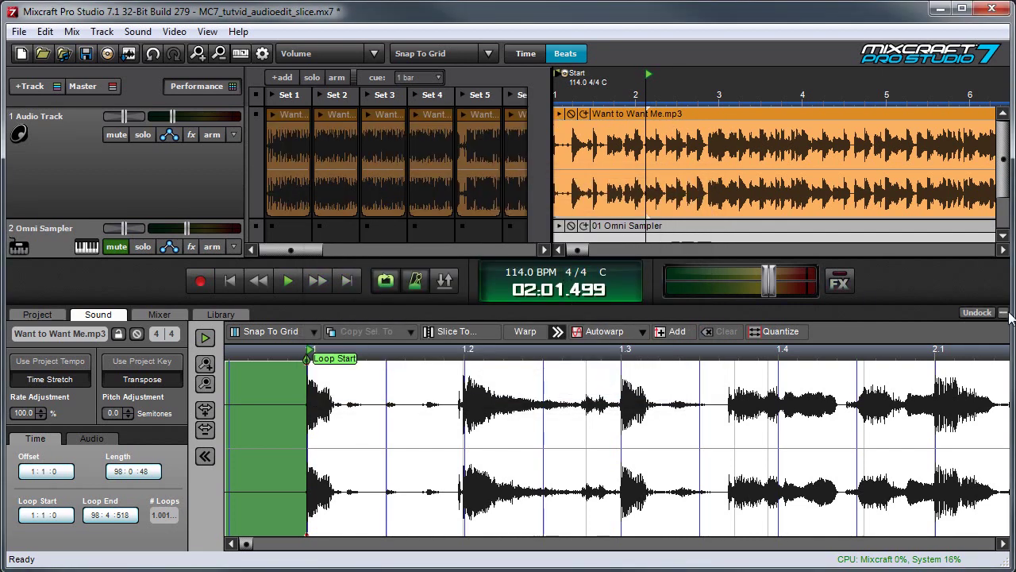
click(1004, 313)
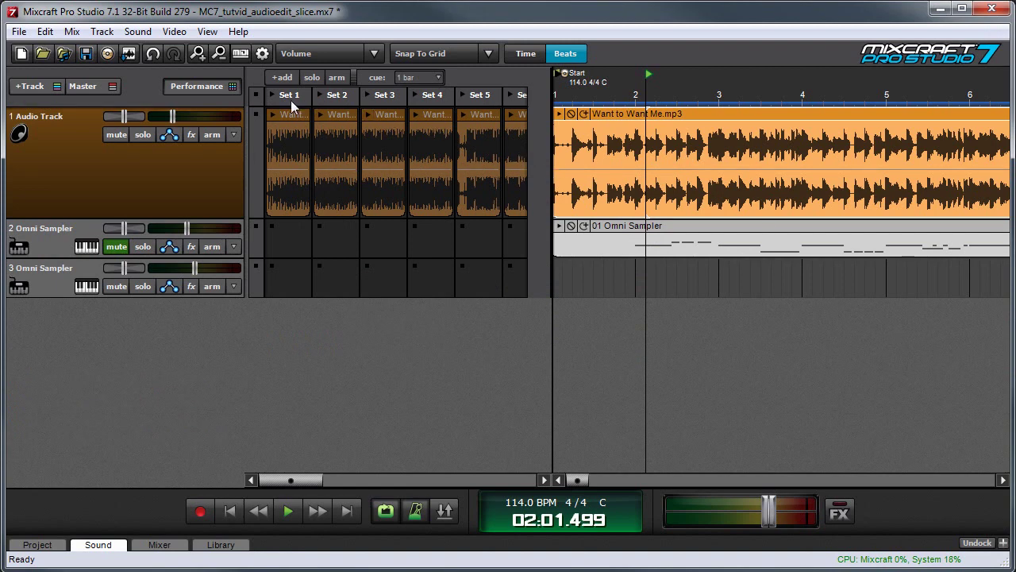
Step: Widen the Performance panel to Sets 1–12, solo it, and launch Sets 1, 3 and 5 in turn
drag(548, 261, 845, 259)
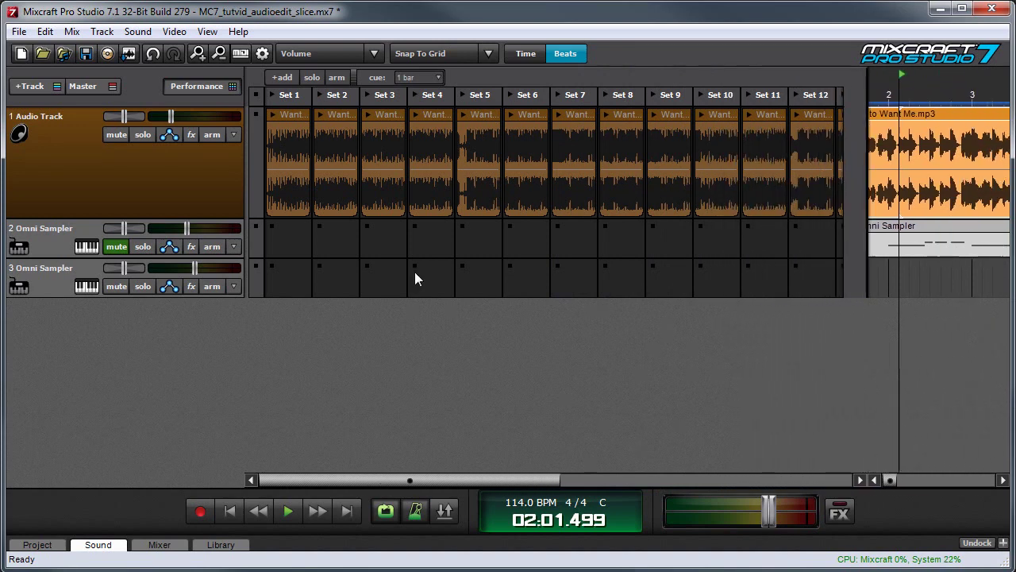
click(311, 77)
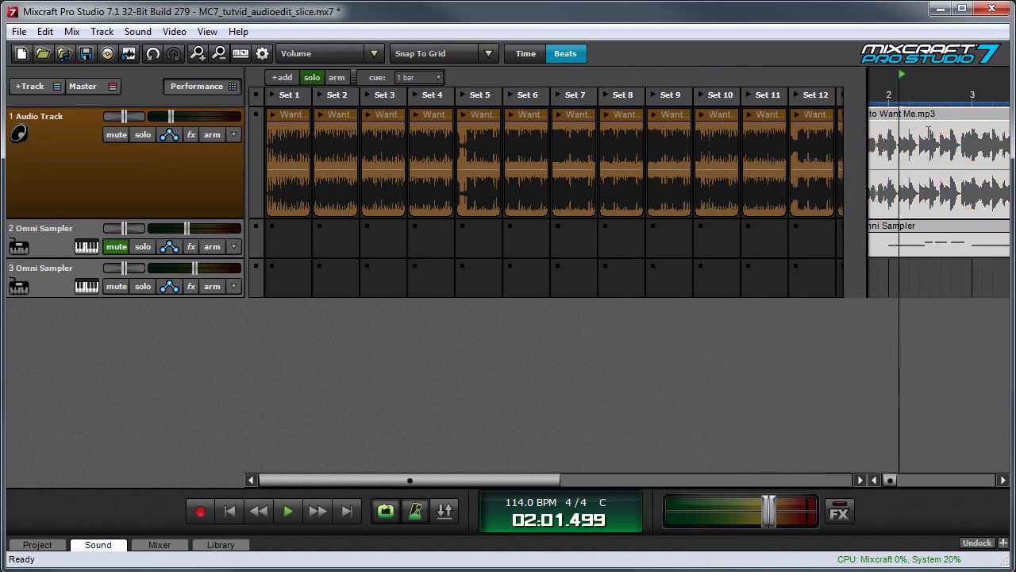
click(274, 94)
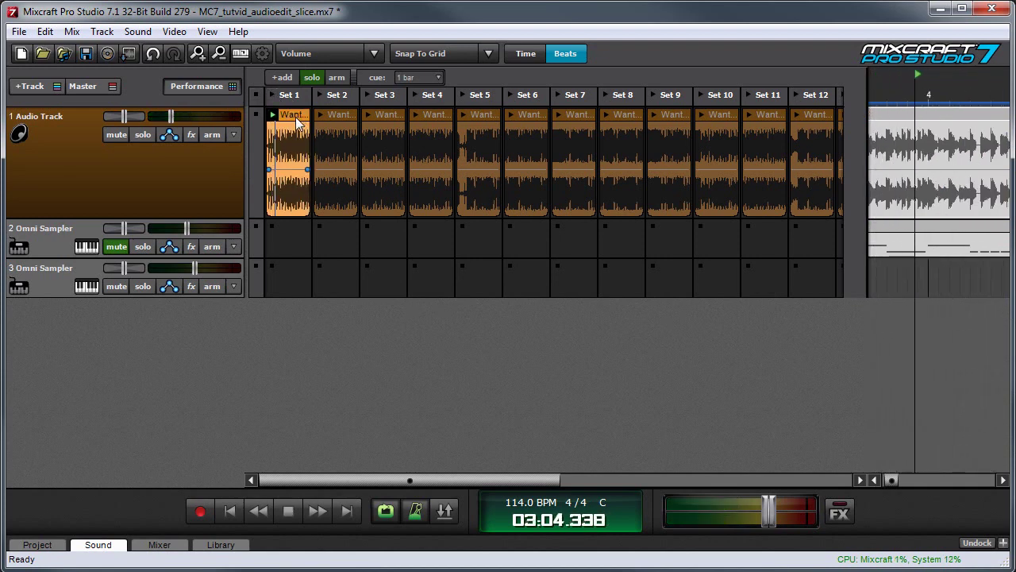
click(369, 113)
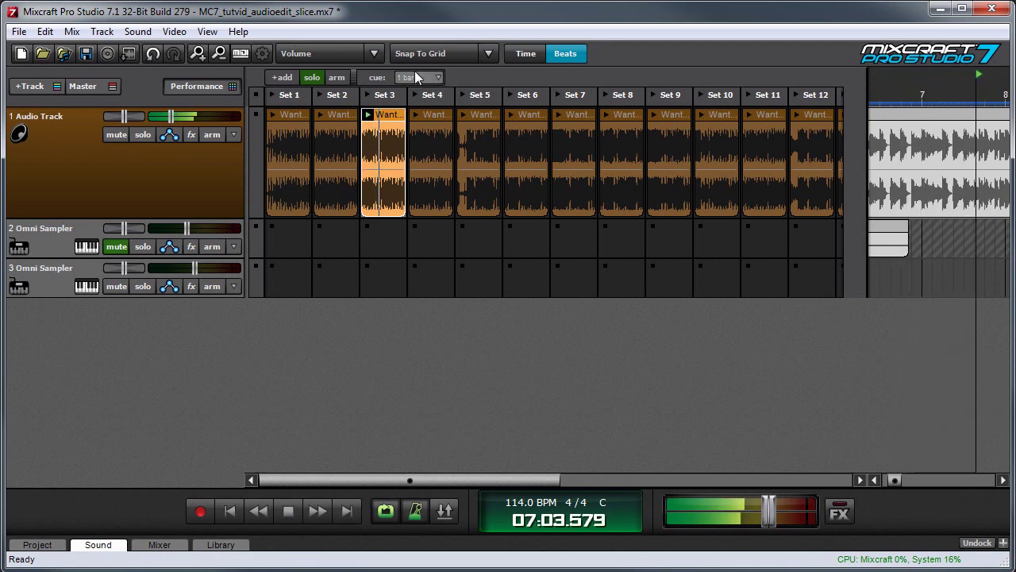
click(464, 96)
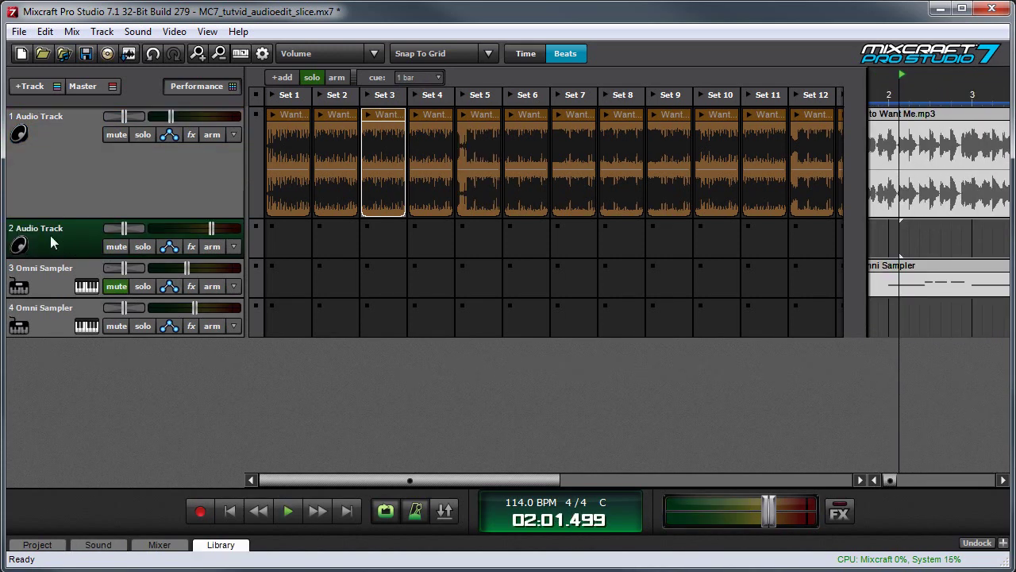
Step: Drop the Break 1 library loop into track 2's Set 1, launch it, and set track 2 to -15.1 dB
click(205, 546)
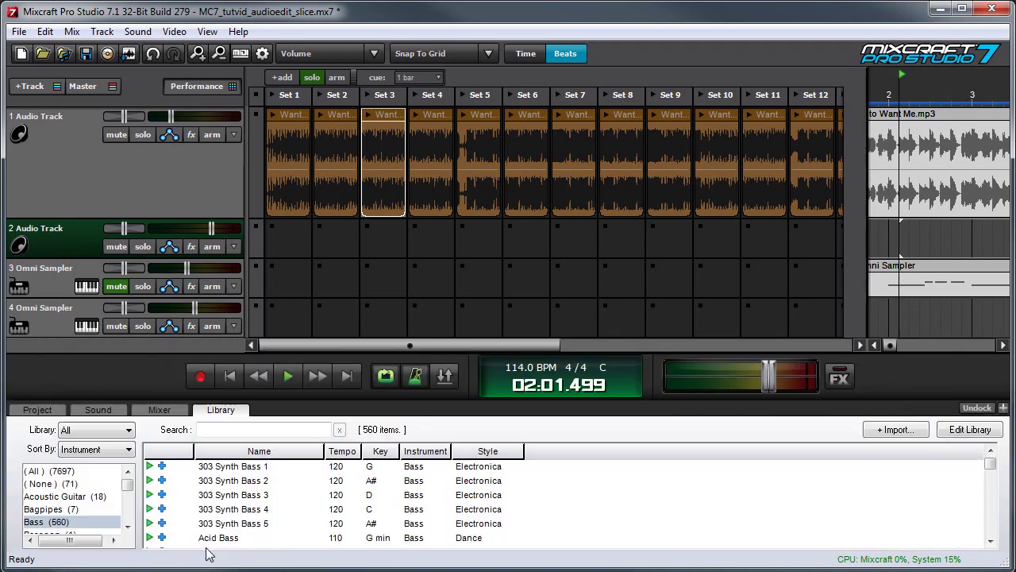
click(227, 488)
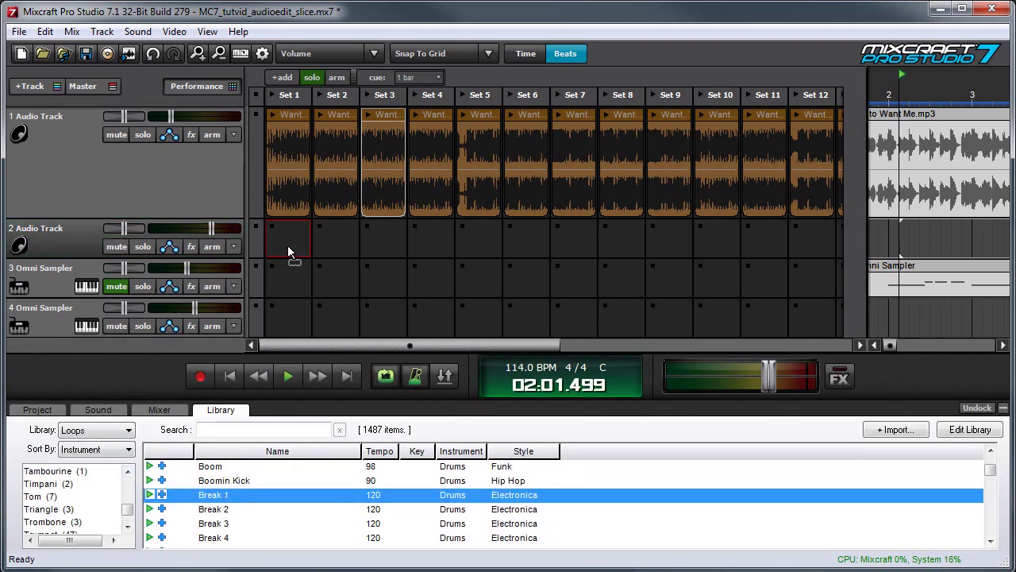
drag(288, 251, 288, 251)
click(272, 95)
drag(199, 229, 160, 227)
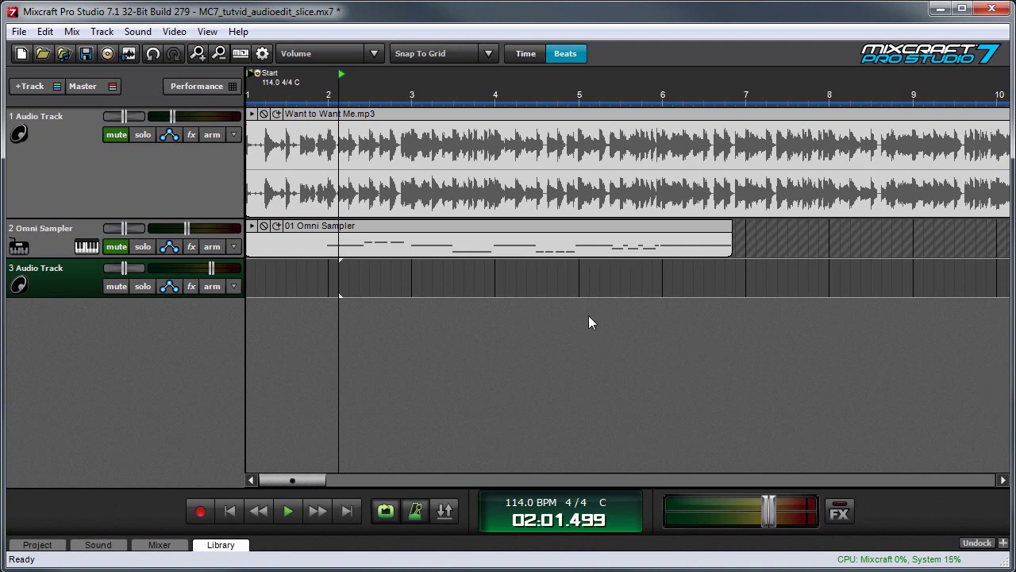
Step: Add the Break 3 library loop to track 3 at the song start and trim it to end near bar 2
click(221, 545)
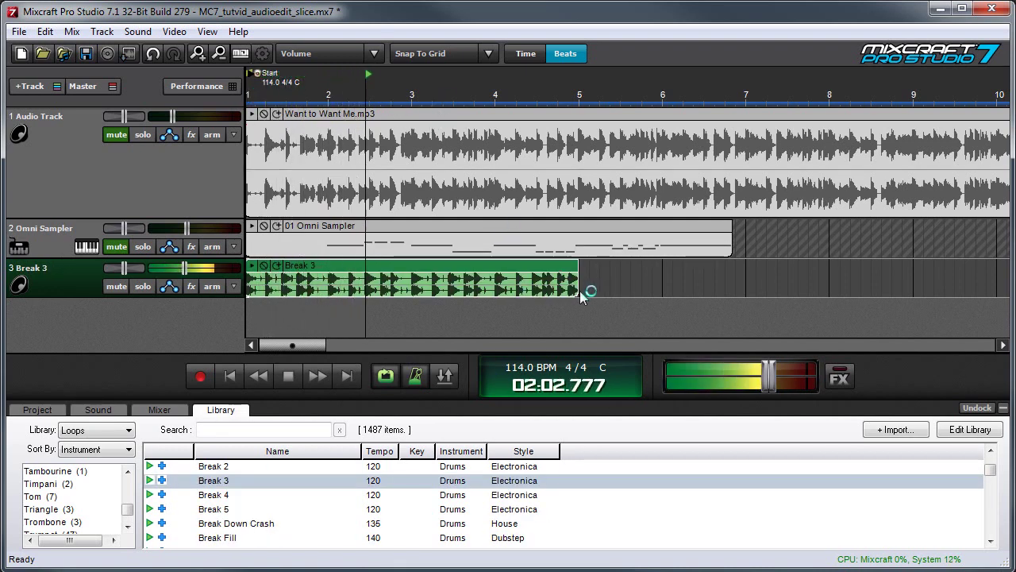
key(space)
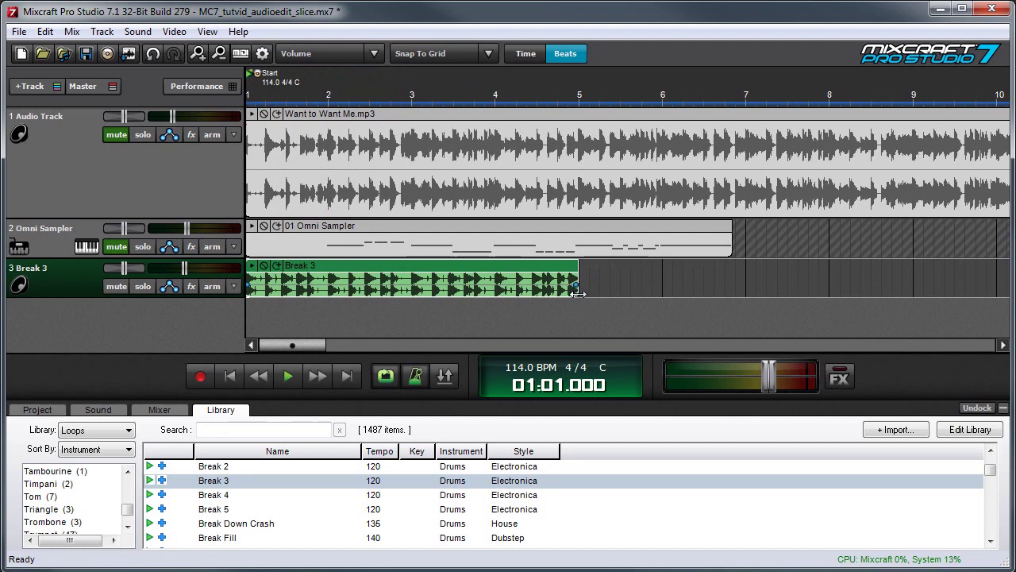
drag(578, 293, 342, 288)
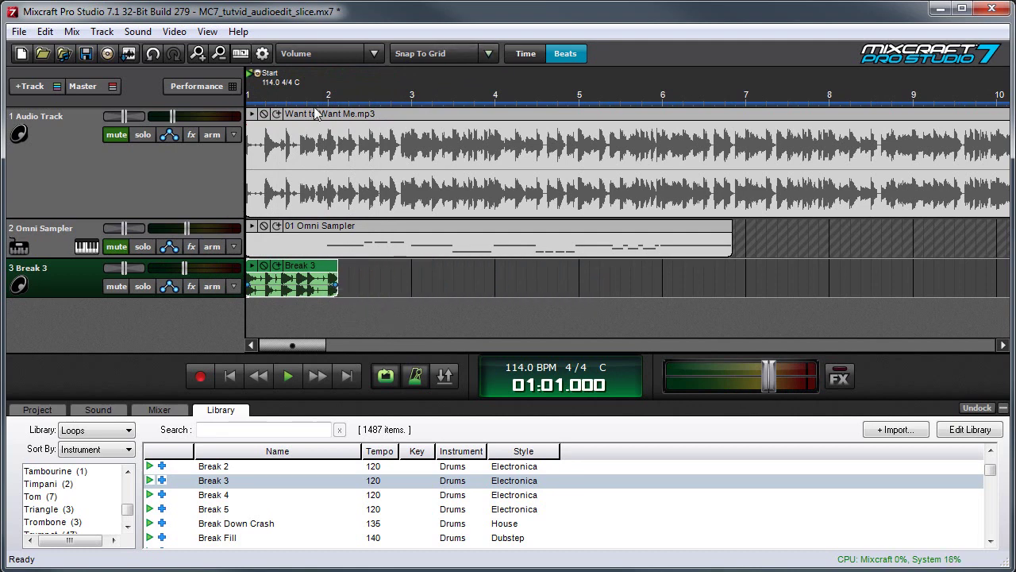
Step: Warp the Break 3 clip and slice it by transients, with adjusted sensitivity, into a new Omni Sampler
double_click(320, 273)
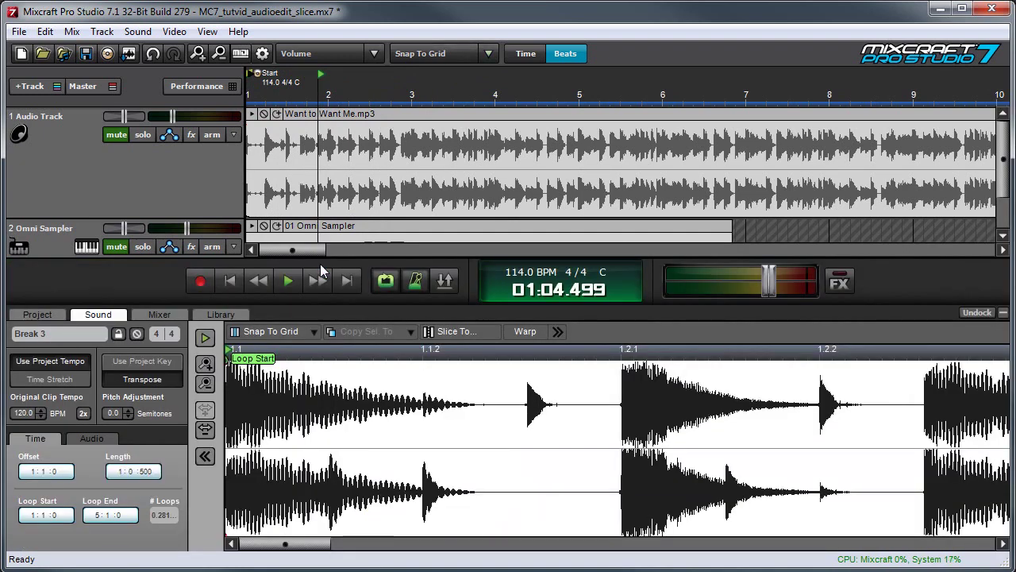
click(527, 332)
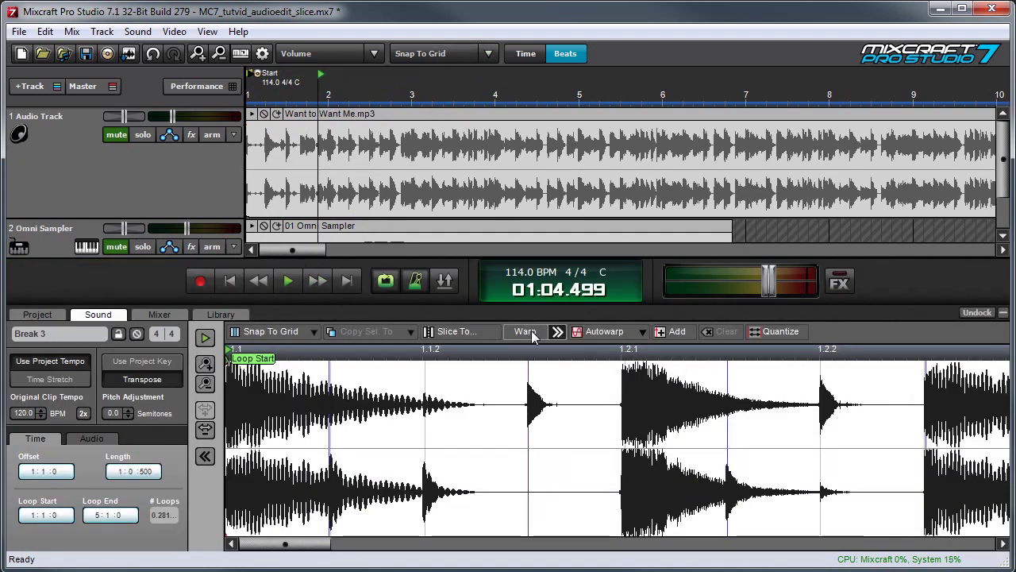
click(467, 337)
click(454, 212)
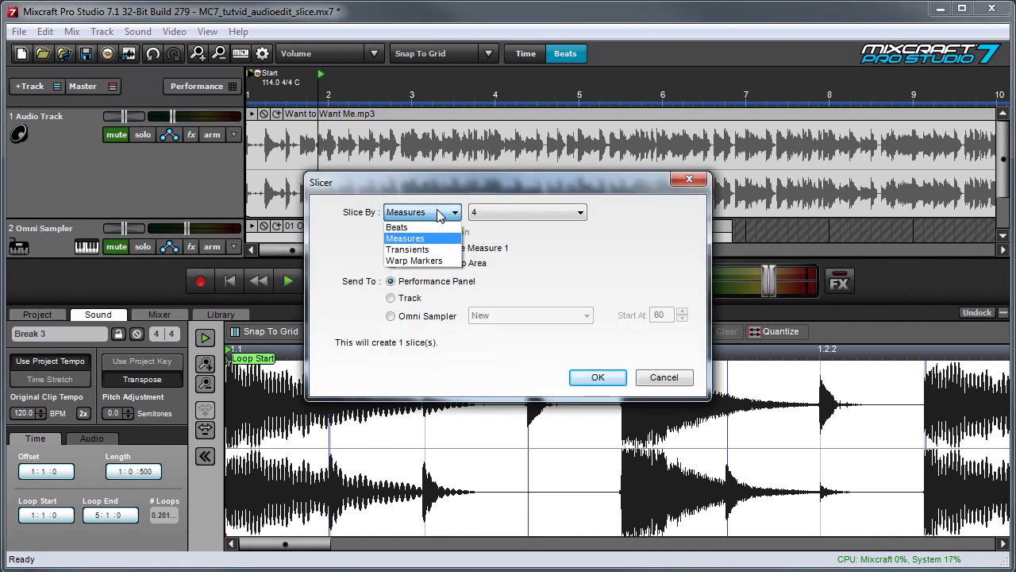
click(440, 251)
mouse_move(531, 212)
mouse_down()
mouse_move(503, 215)
mouse_move(534, 213)
mouse_move(524, 213)
mouse_up()
click(390, 317)
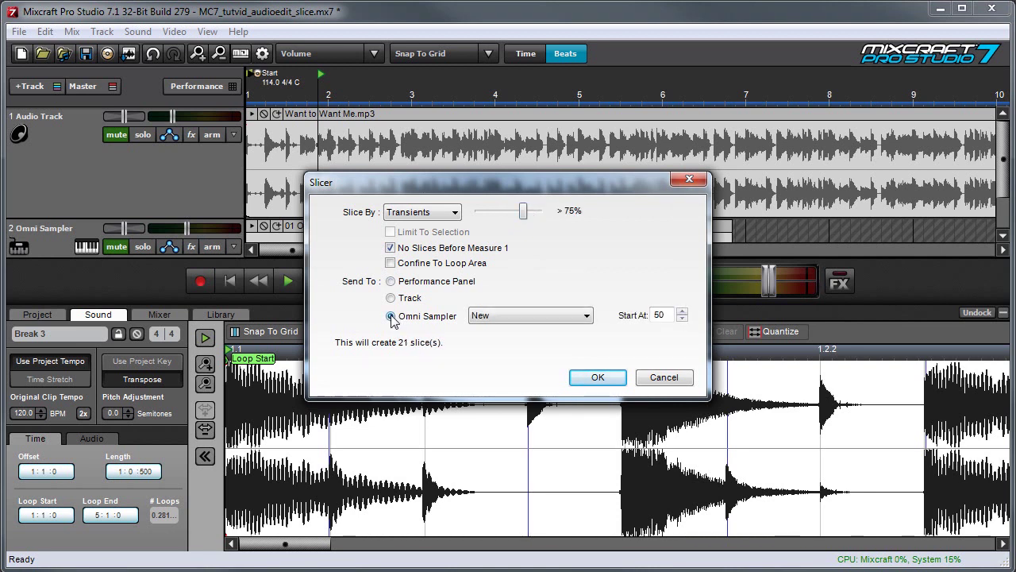
click(598, 377)
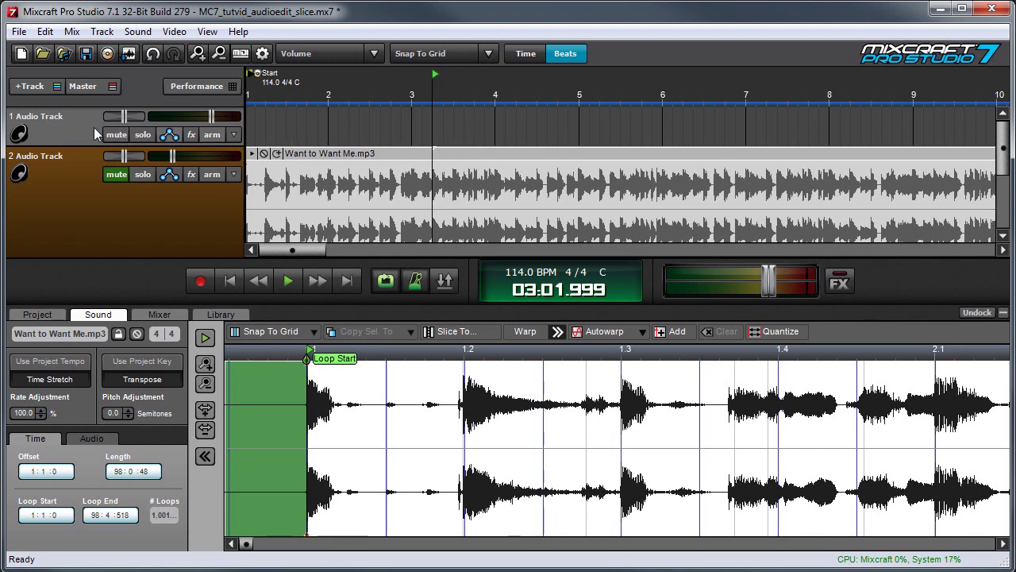
Step: Select Audio Track 1, rewind to the start, and slice Want to Want Me.mp3 by 4 measures to Track
click(61, 121)
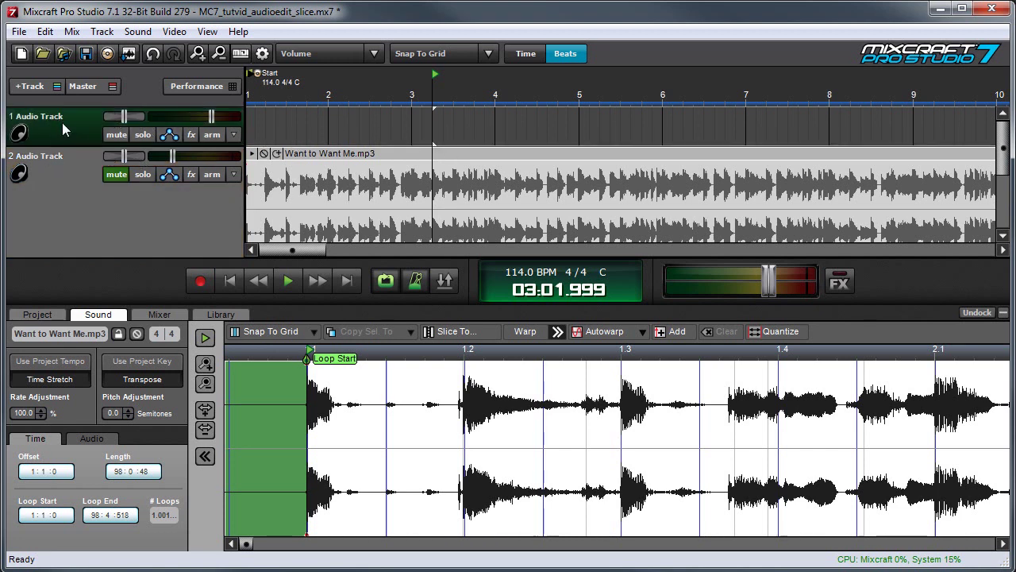
click(250, 90)
click(463, 338)
click(443, 212)
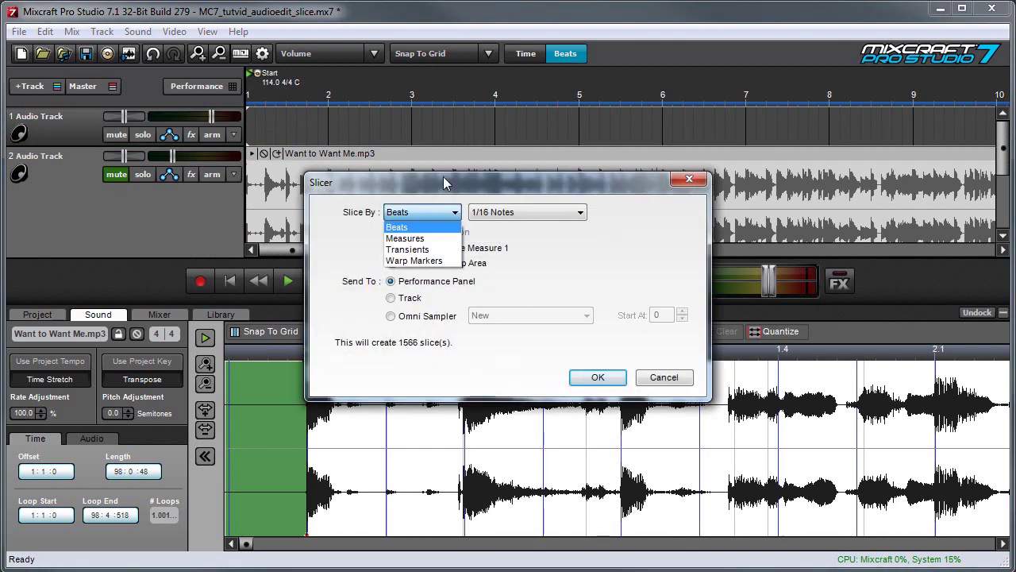
click(405, 238)
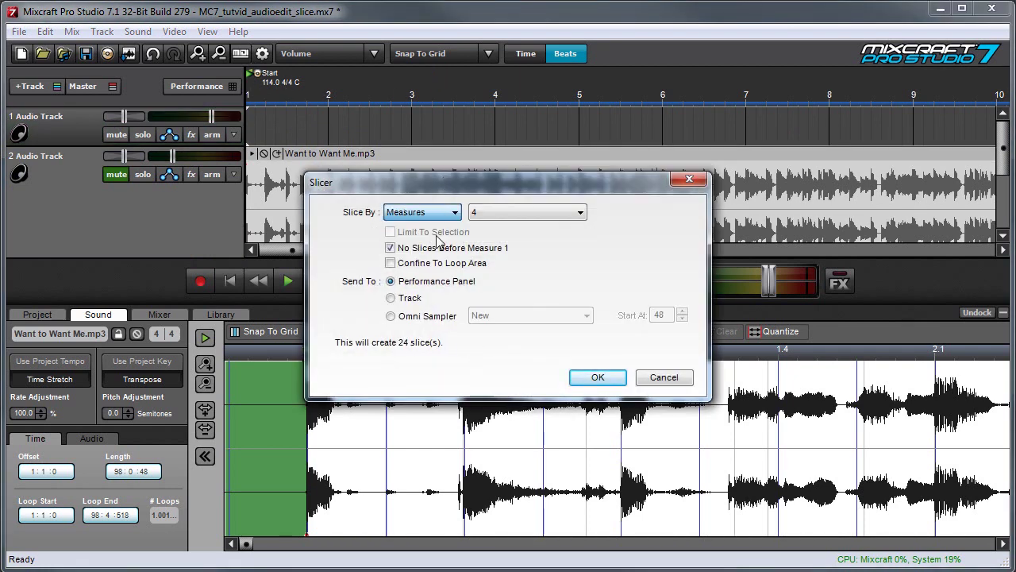
click(545, 220)
click(649, 236)
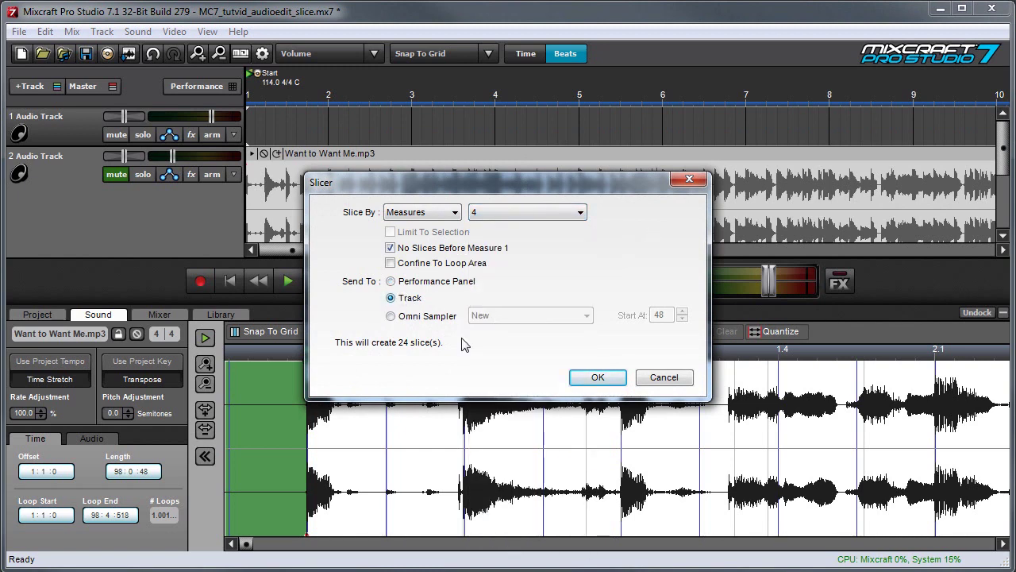
click(621, 380)
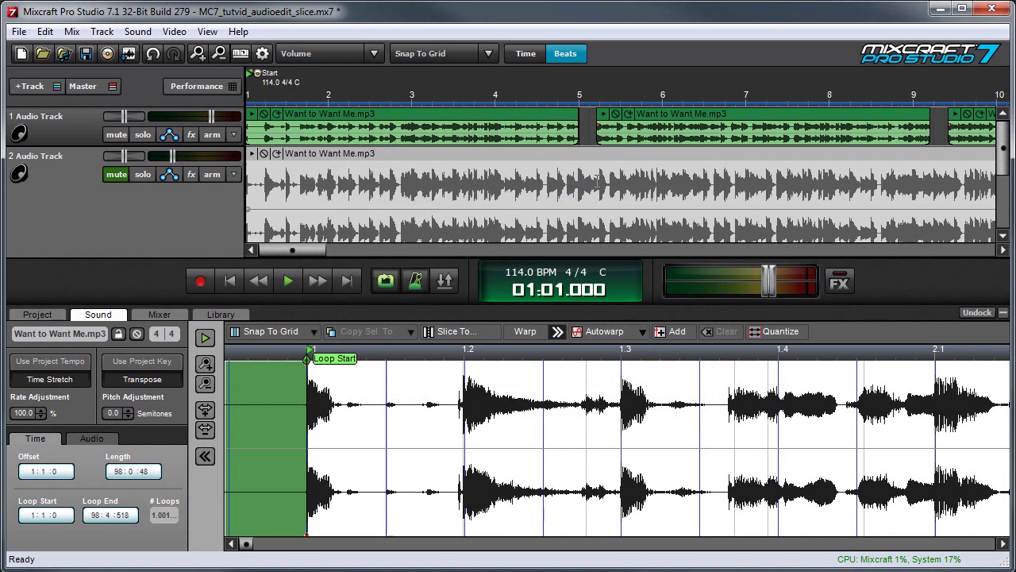
Step: Select the sliced song track and play it briefly to audition the slices
click(945, 137)
key(space)
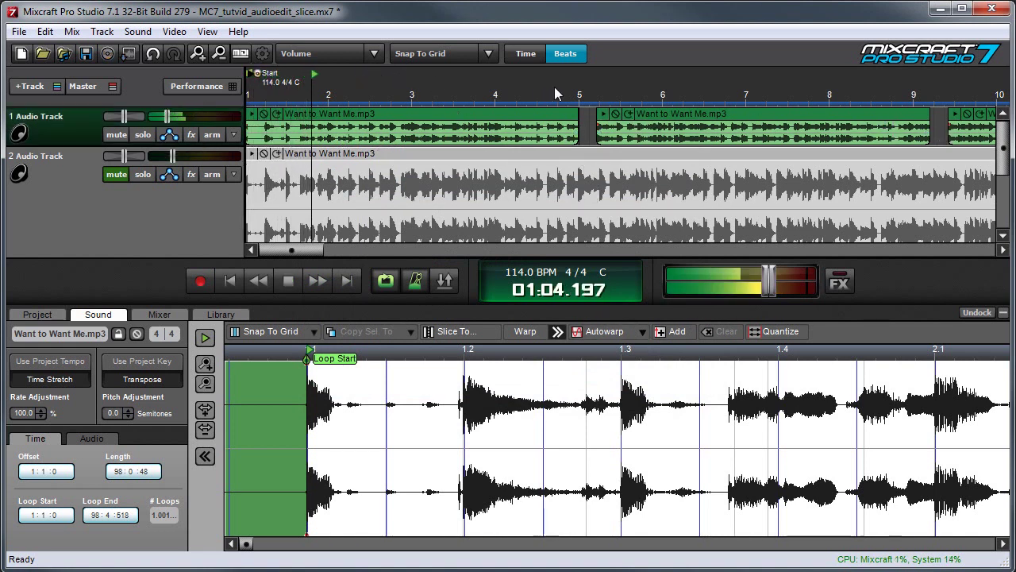
key(space)
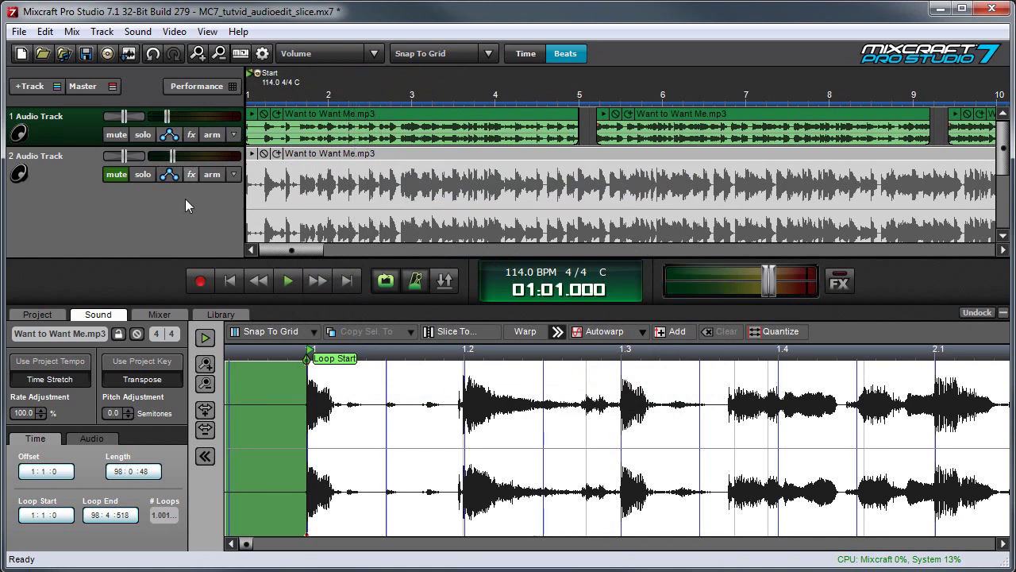
Step: Trim the first song slice to end at bar 3, then play from bar 3
click(488, 131)
drag(528, 131, 359, 135)
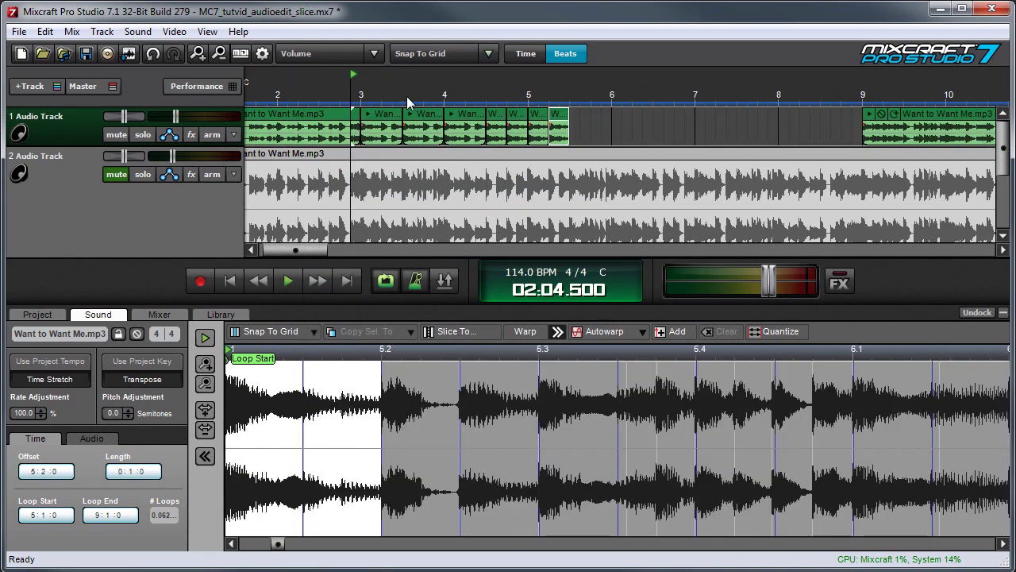
click(407, 93)
key(space)
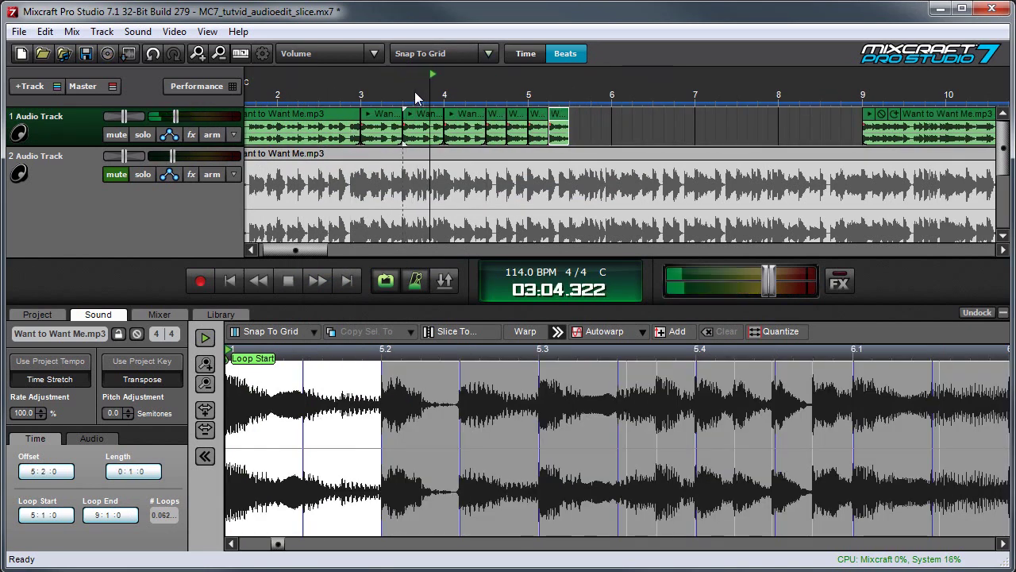